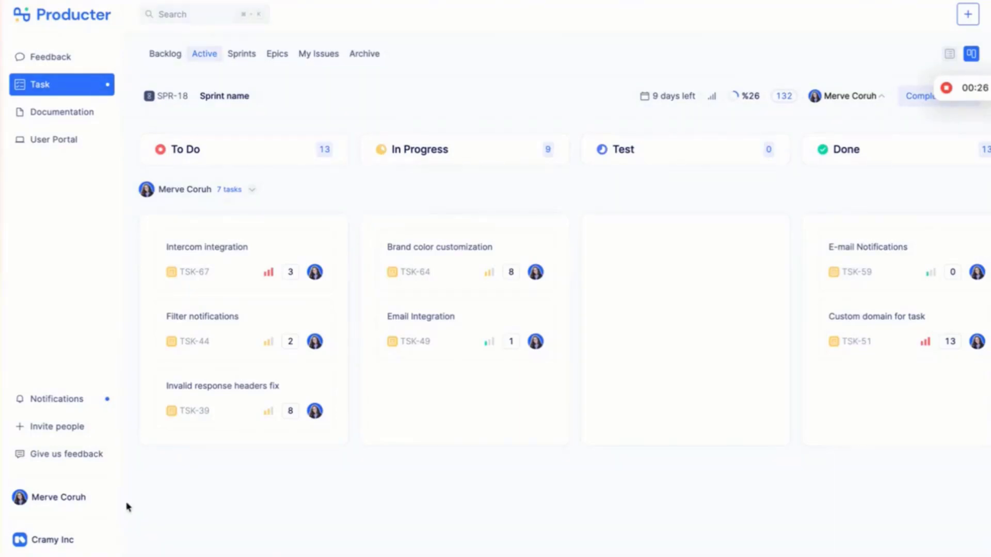
# Step: Go to Cramy Inc workspace settings, Integrations, and begin adding the Jira integration
pyautogui.click(48, 540)
pyautogui.click(111, 467)
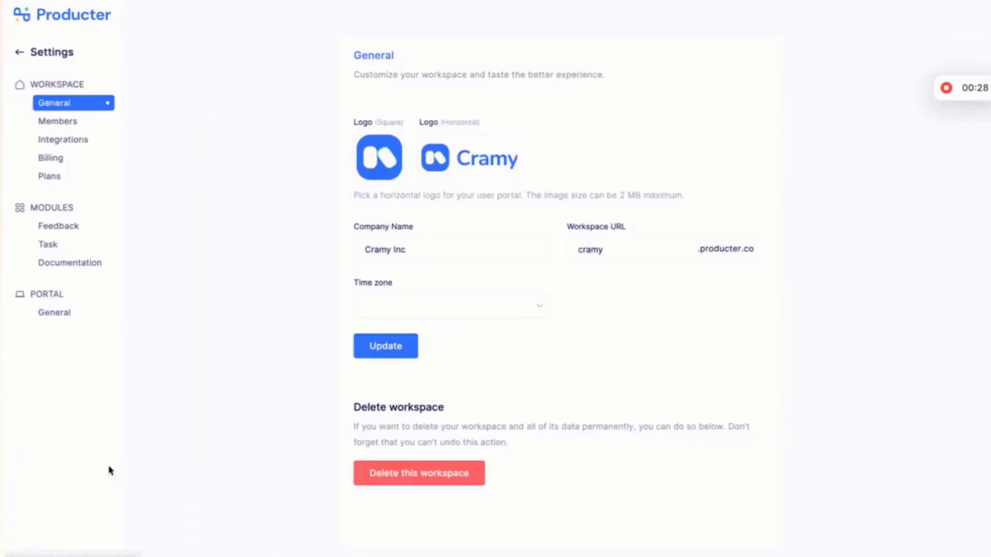
pyautogui.click(71, 139)
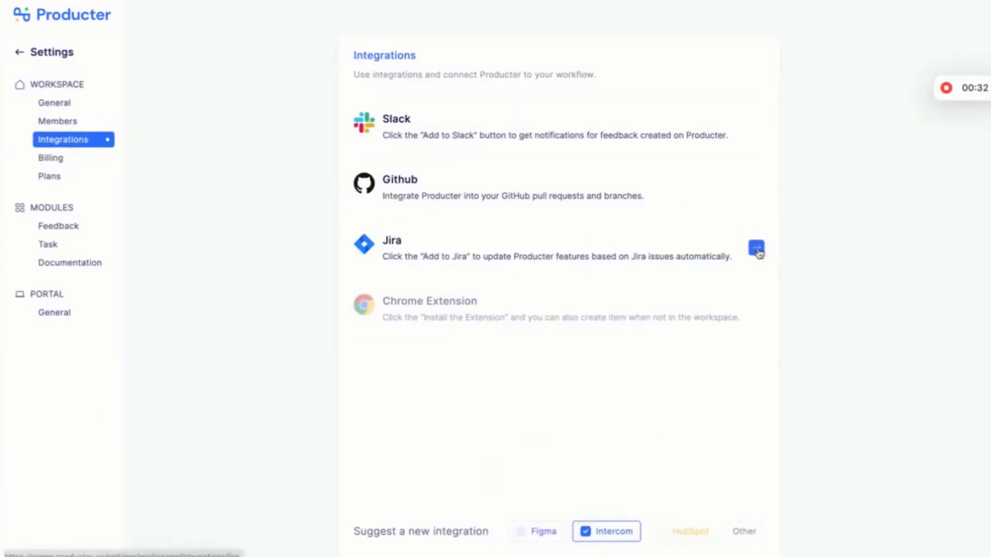
pyautogui.click(756, 251)
pyautogui.click(714, 136)
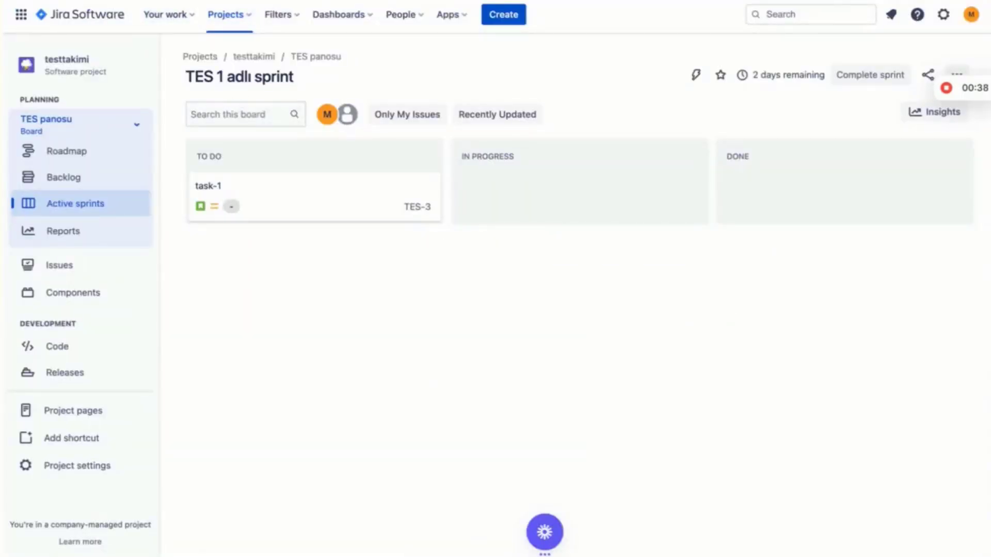
# Step: Enter the testmerve Jira workspace URL and continue to Step 2 for Jira access
pyautogui.click(412, 267)
pyautogui.write('https://testmerve.atlassian.net/')
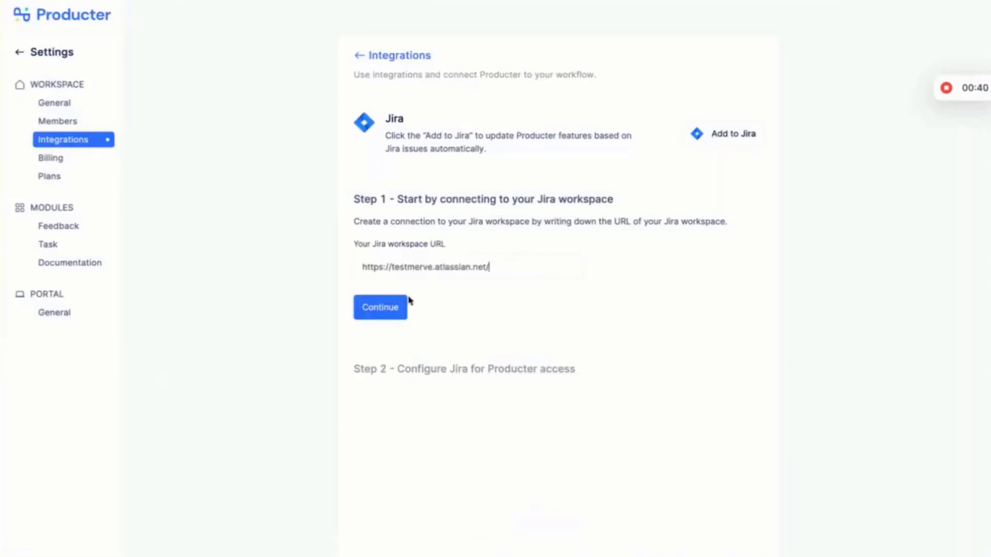
pyautogui.click(401, 309)
pyautogui.scroll(-3, 433, 371)
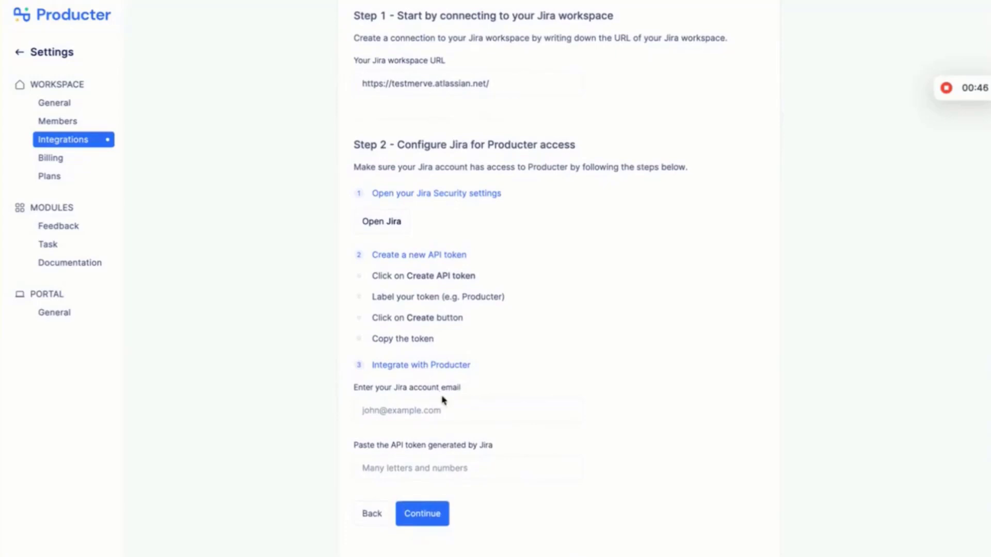
# Step: Create an Atlassian API token labelled producter-token, copy it, and return to Producter
pyautogui.click(376, 221)
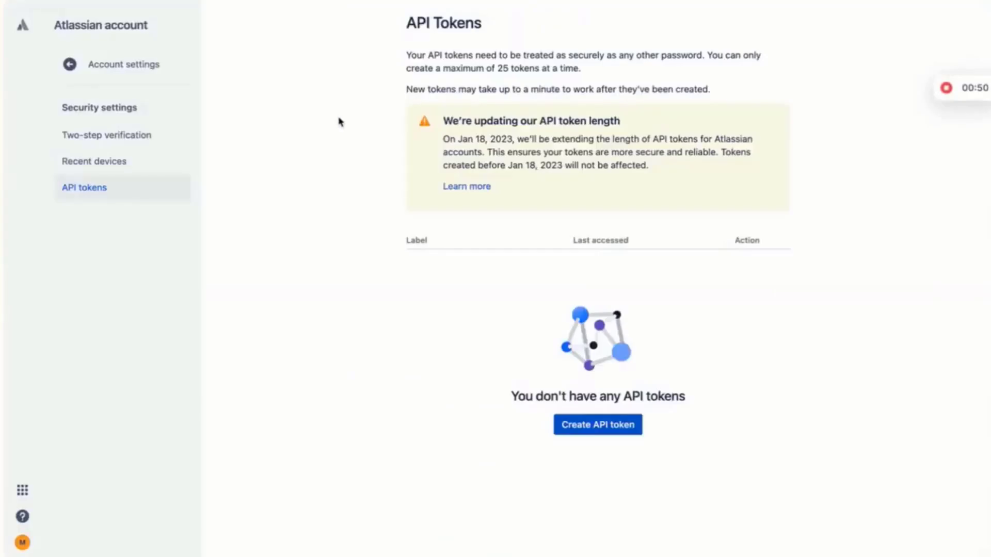
pyautogui.click(608, 429)
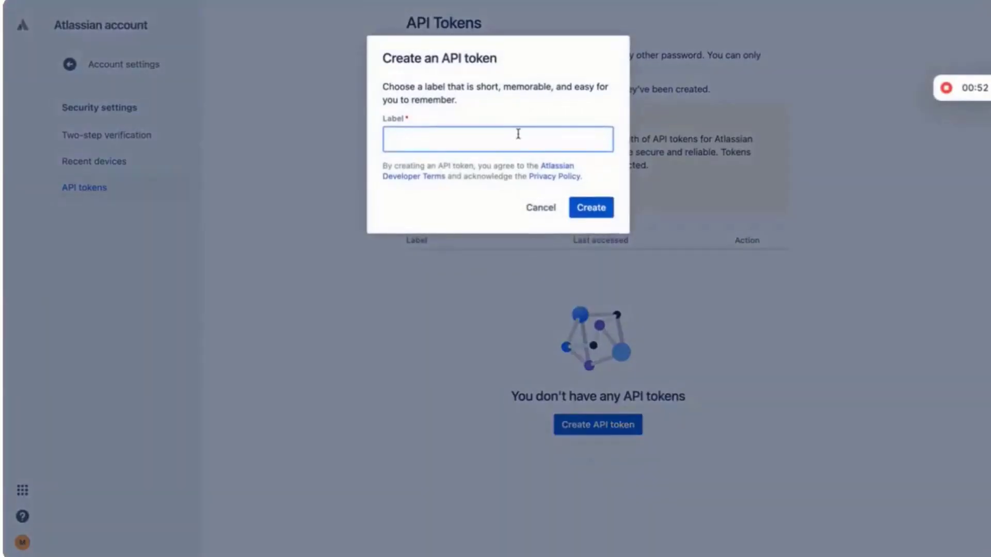
pyautogui.write('producter-r')
pyautogui.write('oken')
pyautogui.click(590, 206)
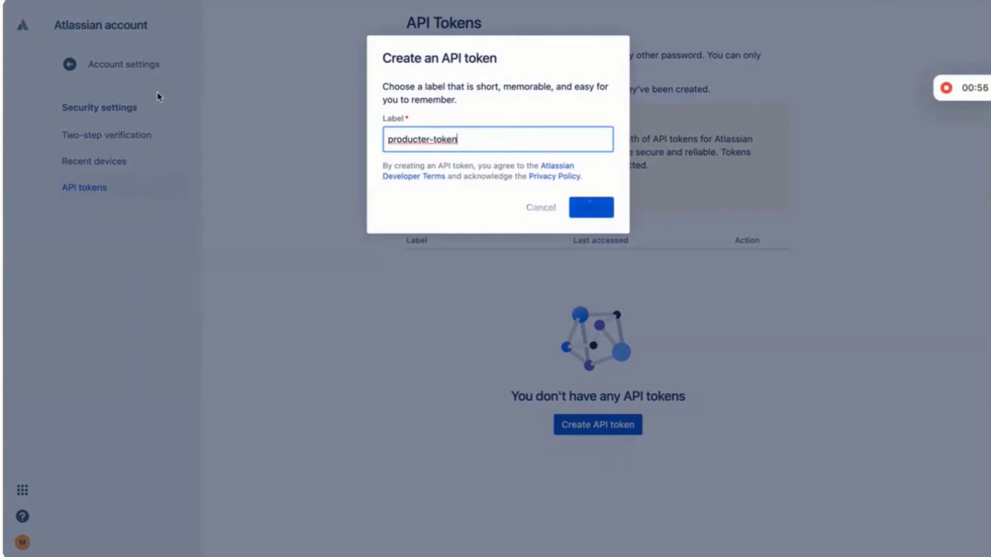
pyautogui.click(593, 179)
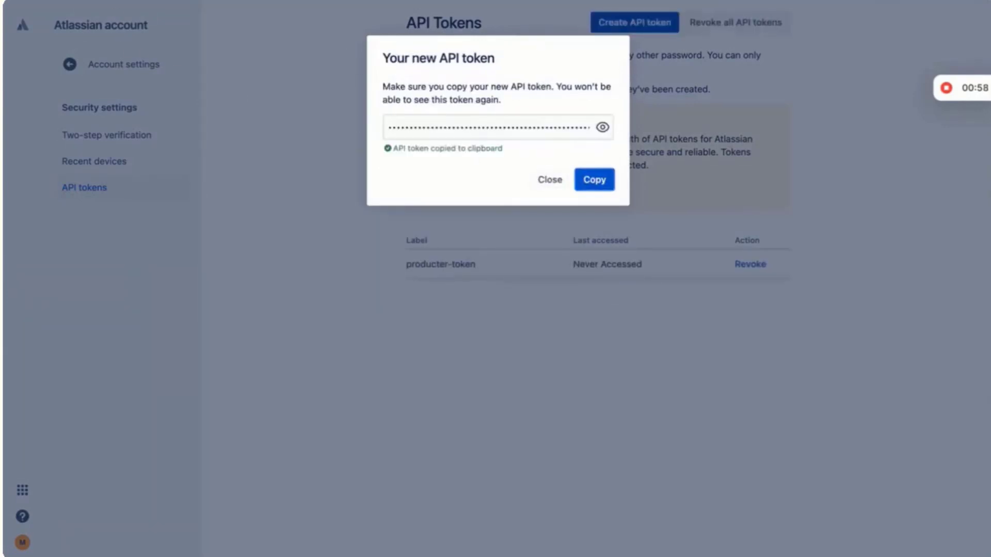
pyautogui.press('super+Tab')
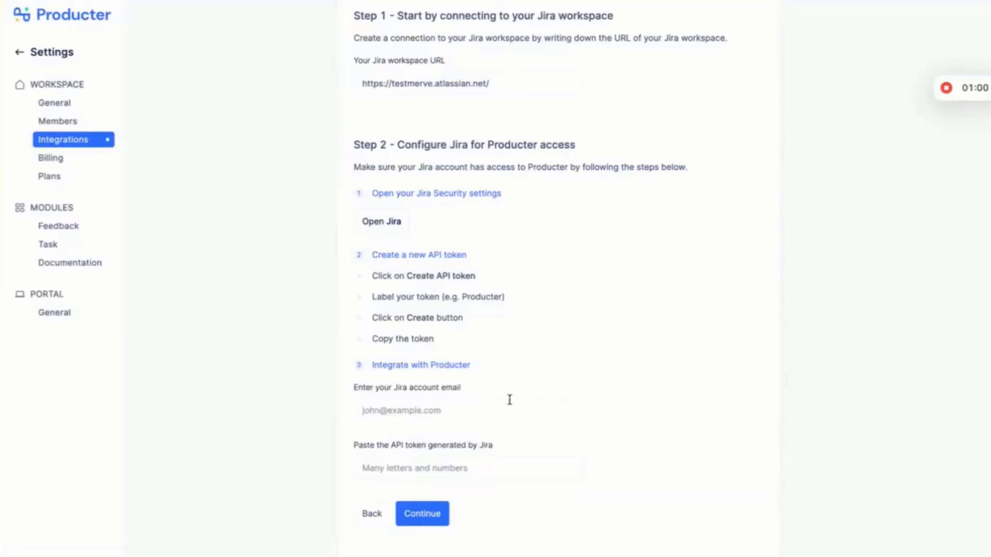
# Step: Provide the API token and Jira account email, then connect Producter to Jira
pyautogui.click(467, 457)
pyautogui.hotkey('ctrl', 'v')
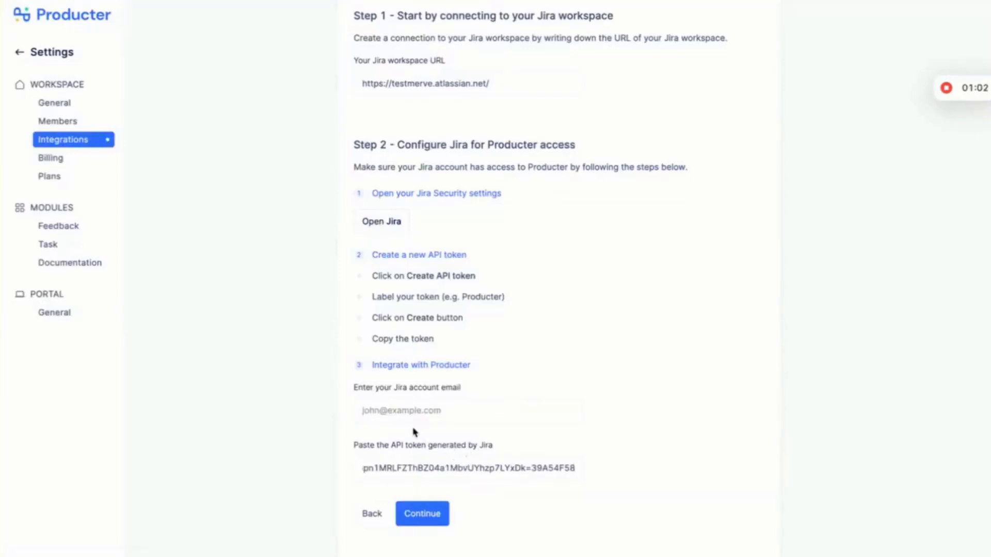
pyautogui.click(396, 418)
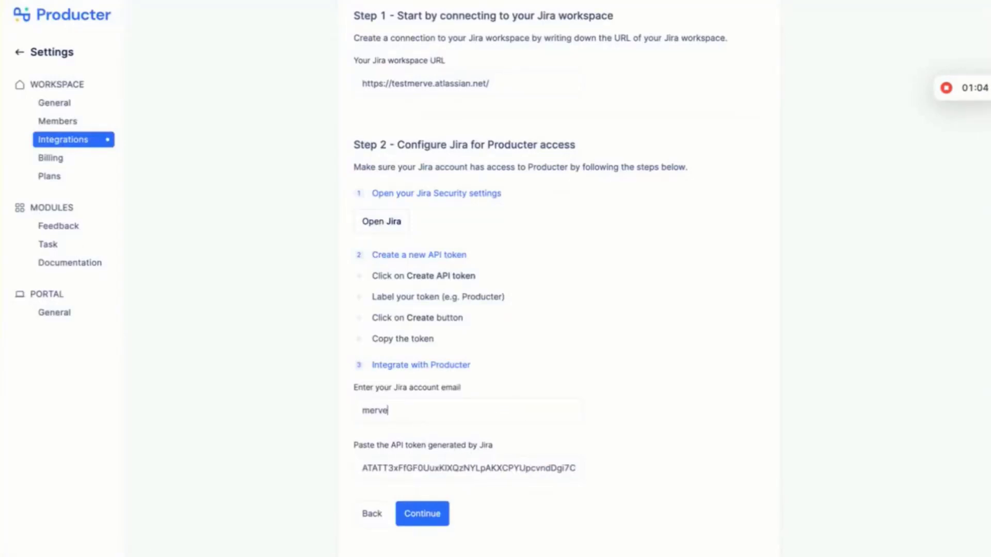
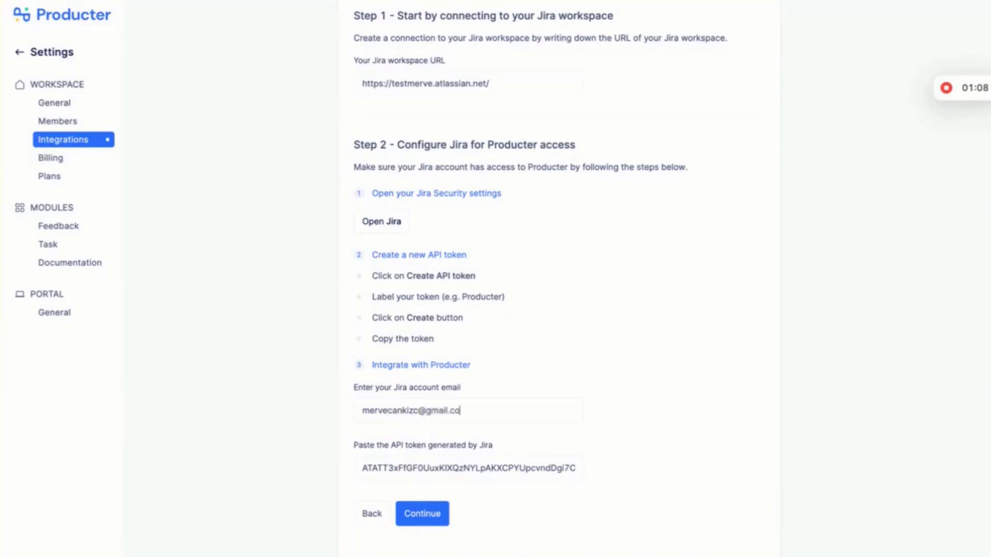
pyautogui.click(422, 514)
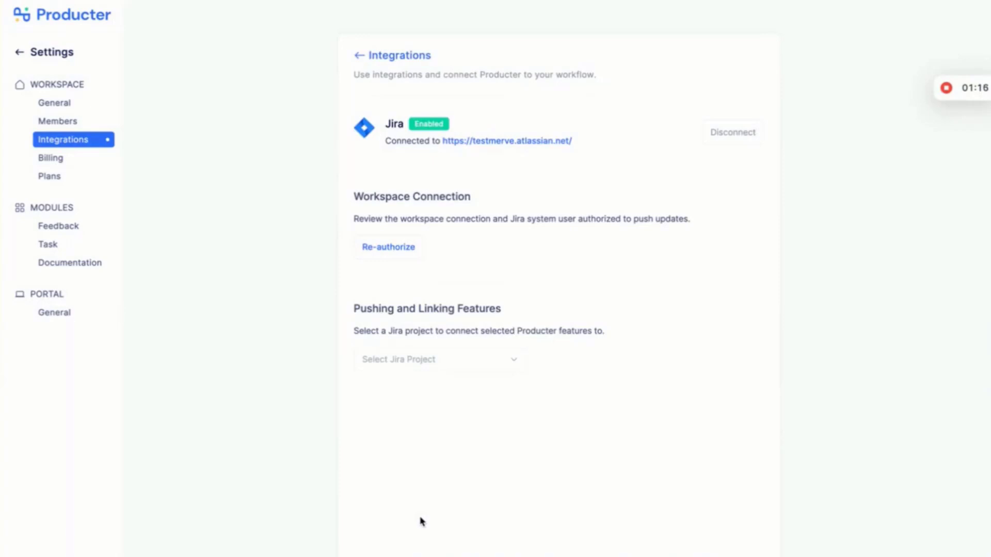
# Step: Link the TES - testtakimi Jira project and enable 2-way sync
pyautogui.click(421, 354)
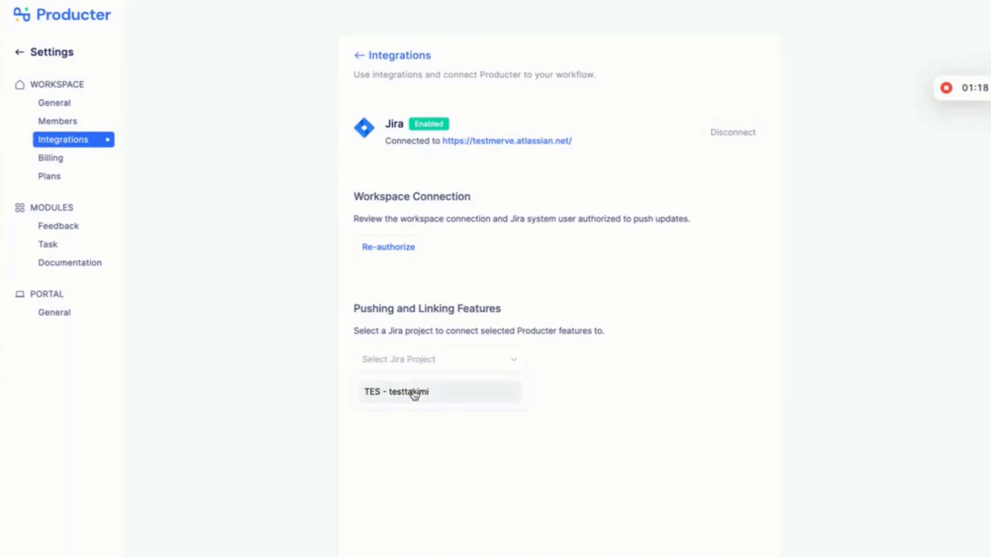
pyautogui.click(415, 394)
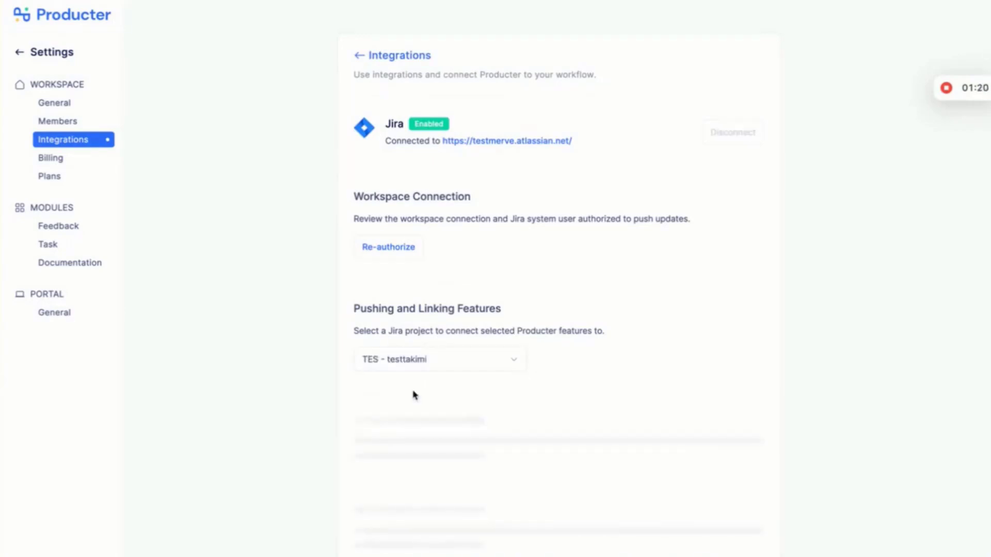
pyautogui.scroll(-1, 413, 394)
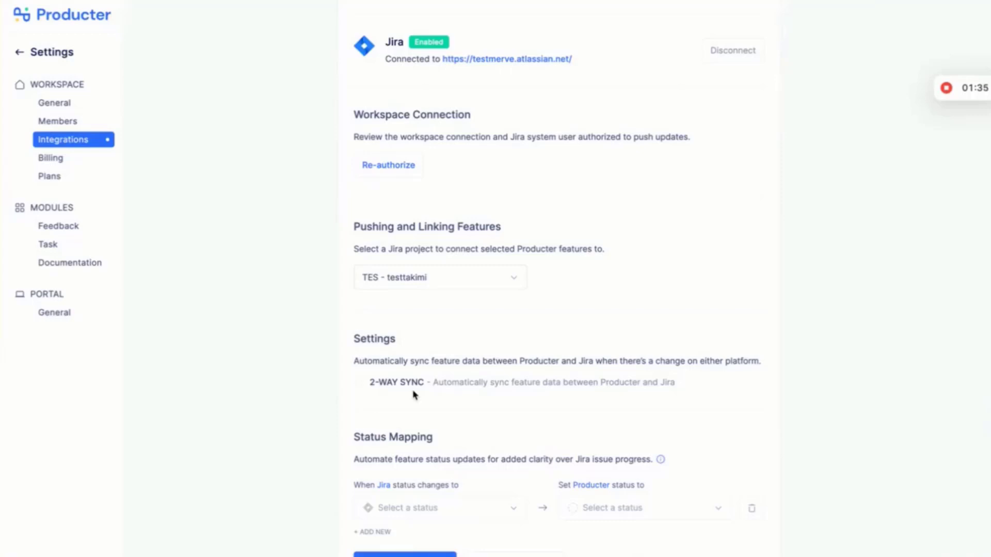
pyautogui.click(360, 385)
pyautogui.scroll(-3, 764, 477)
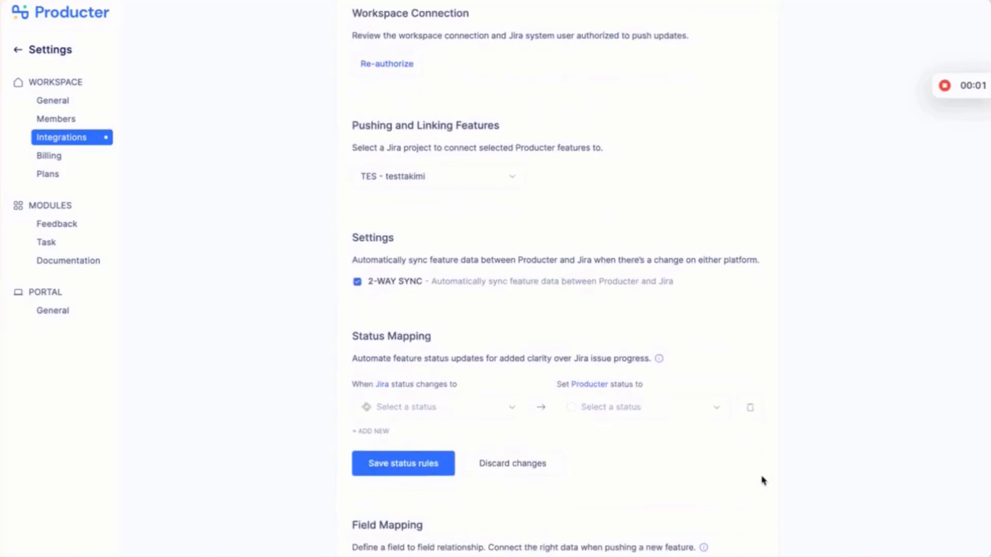
pyautogui.scroll(-2, 761, 481)
pyautogui.scroll(-1, 761, 481)
pyautogui.scroll(-1, 761, 481)
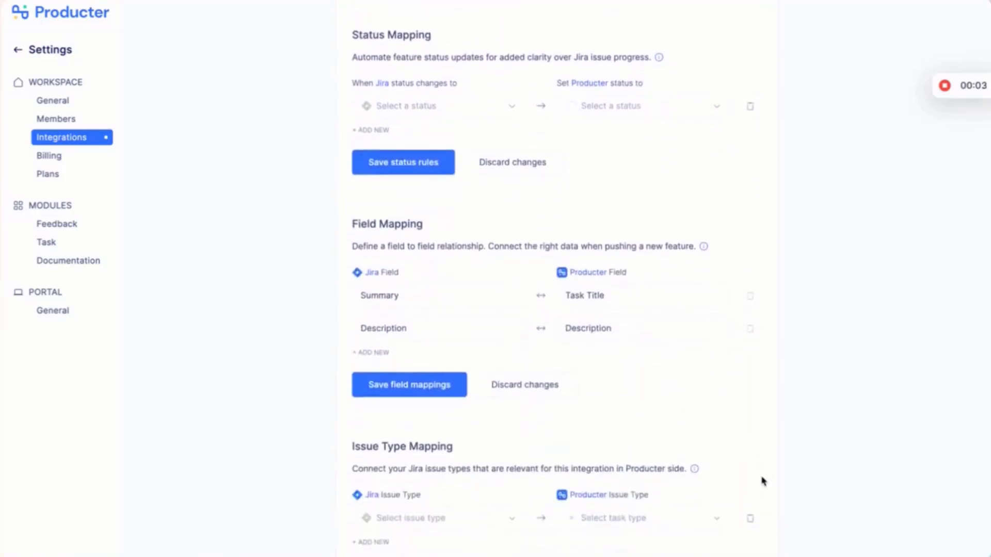
pyautogui.scroll(1, 762, 480)
pyautogui.scroll(2, 763, 481)
pyautogui.scroll(-1, 764, 480)
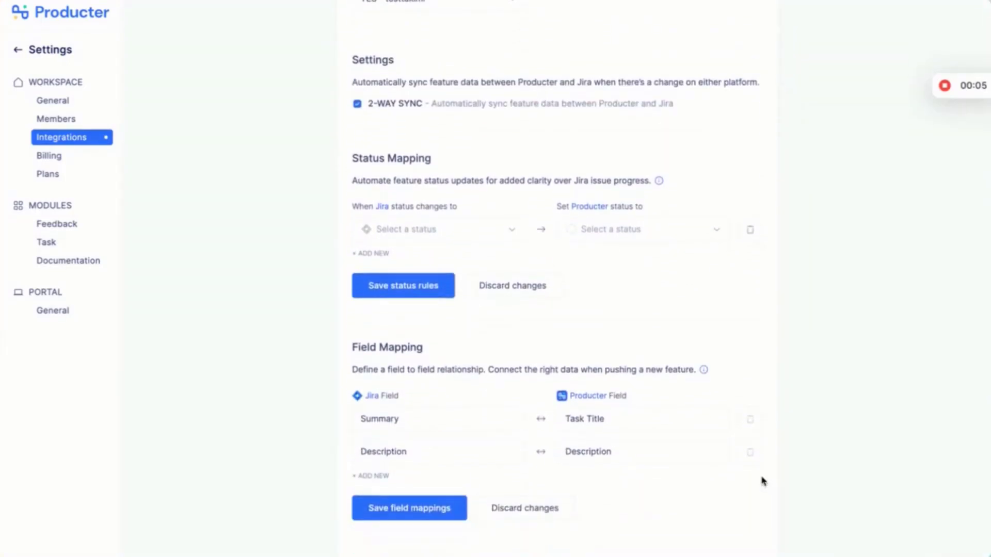
# Step: Map Jira status In Progress to Producter status In Progress and save the status rule
pyautogui.click(494, 236)
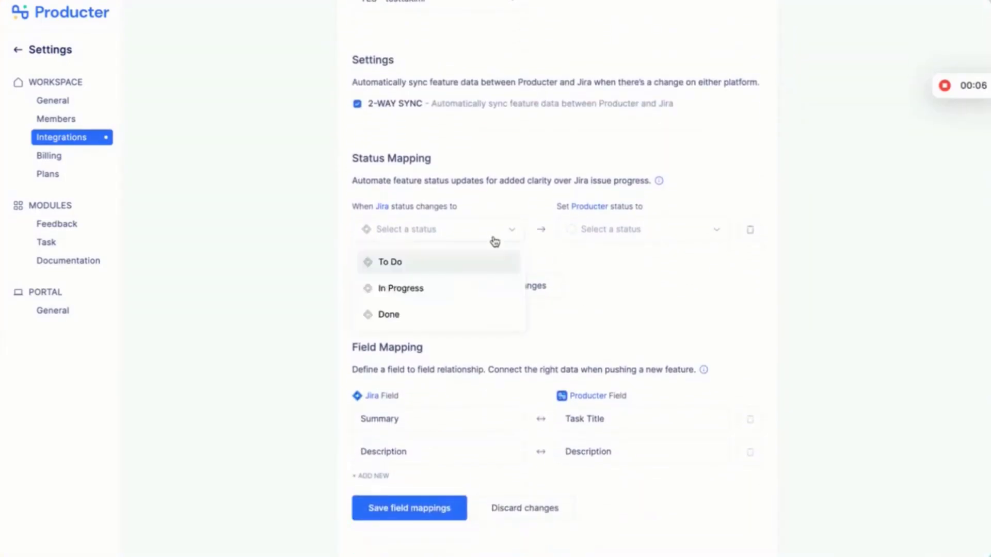
pyautogui.click(501, 287)
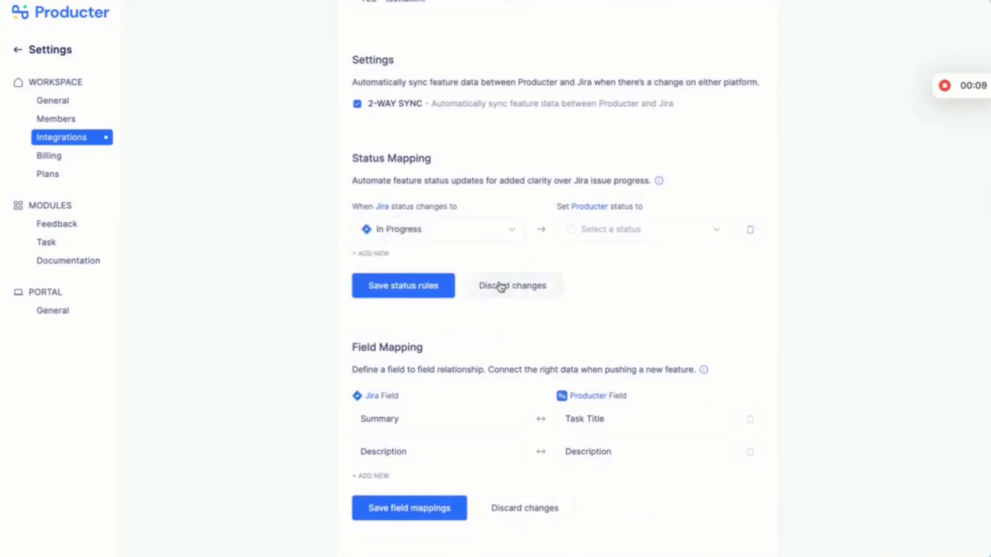
pyautogui.click(683, 227)
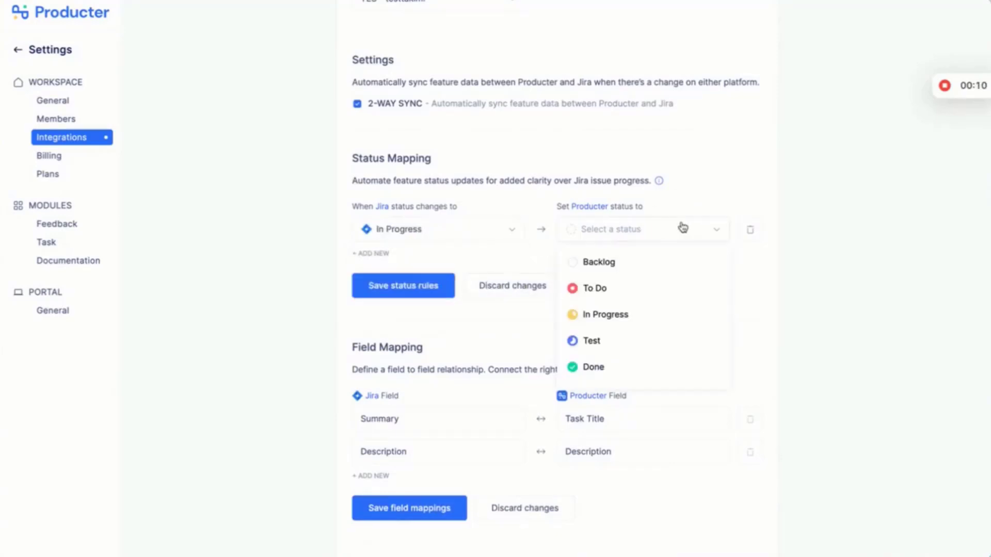
pyautogui.click(671, 313)
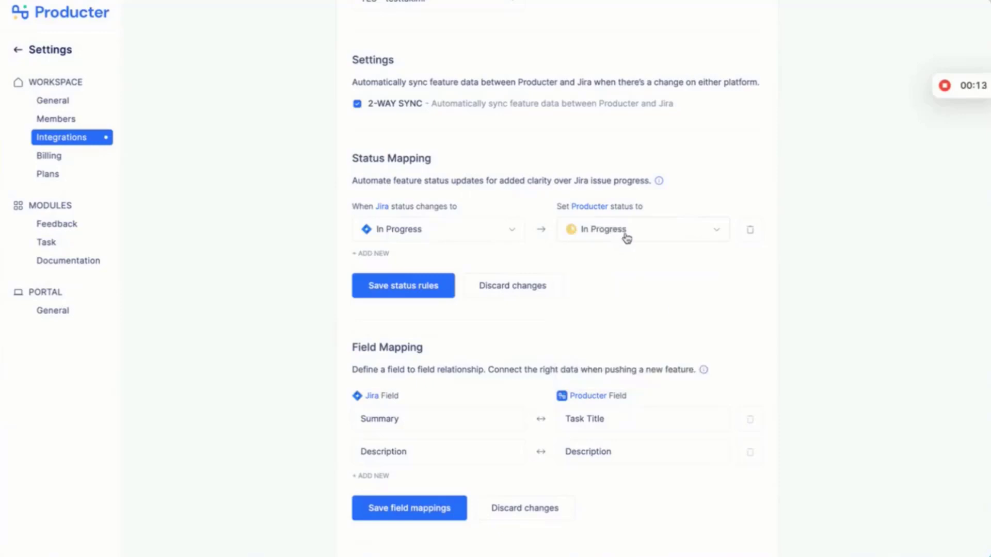
pyautogui.click(416, 299)
pyautogui.scroll(-2, 463, 430)
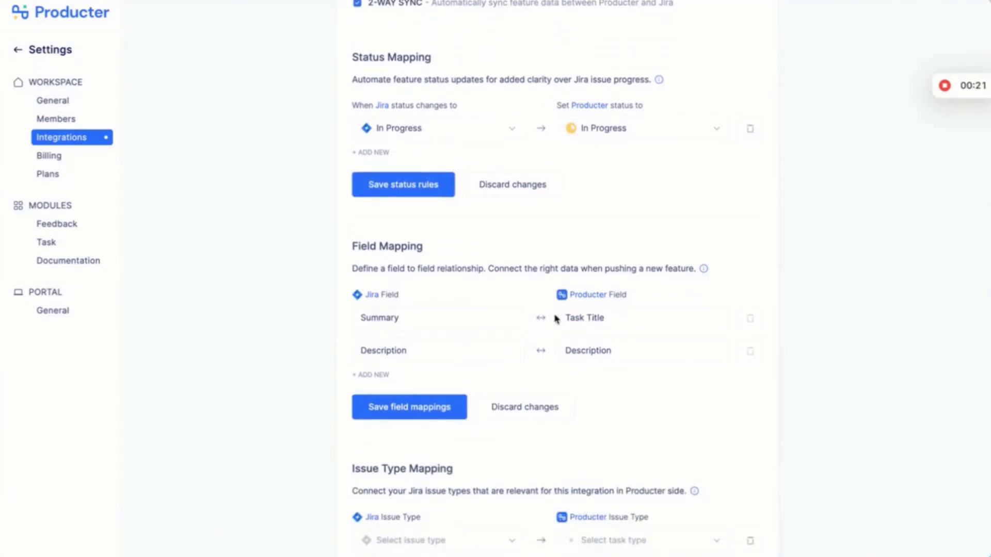
# Step: Add Reporter↔Creator, Assignee↔Assignee and Priority↔Priority field mappings and save them
pyautogui.click(371, 374)
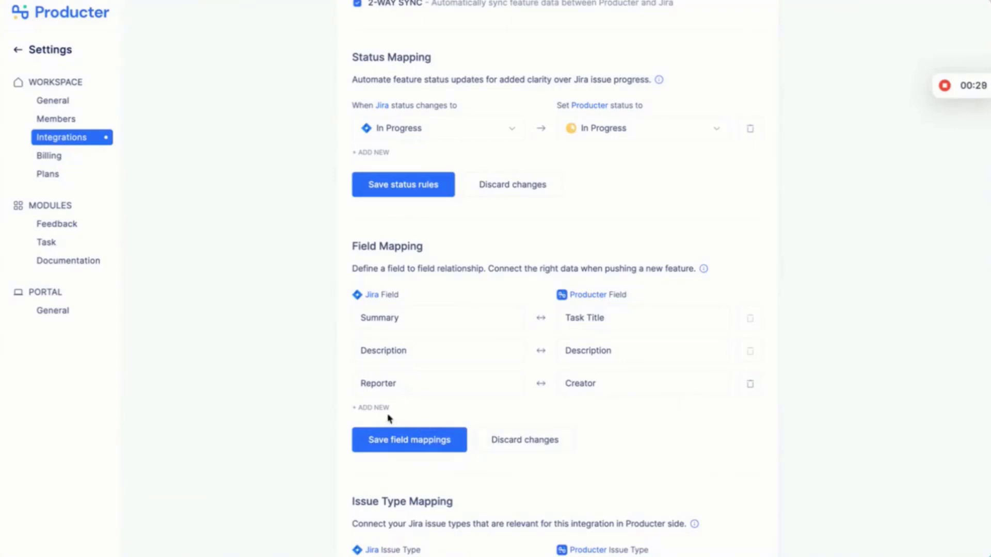
pyautogui.click(372, 408)
pyautogui.click(372, 440)
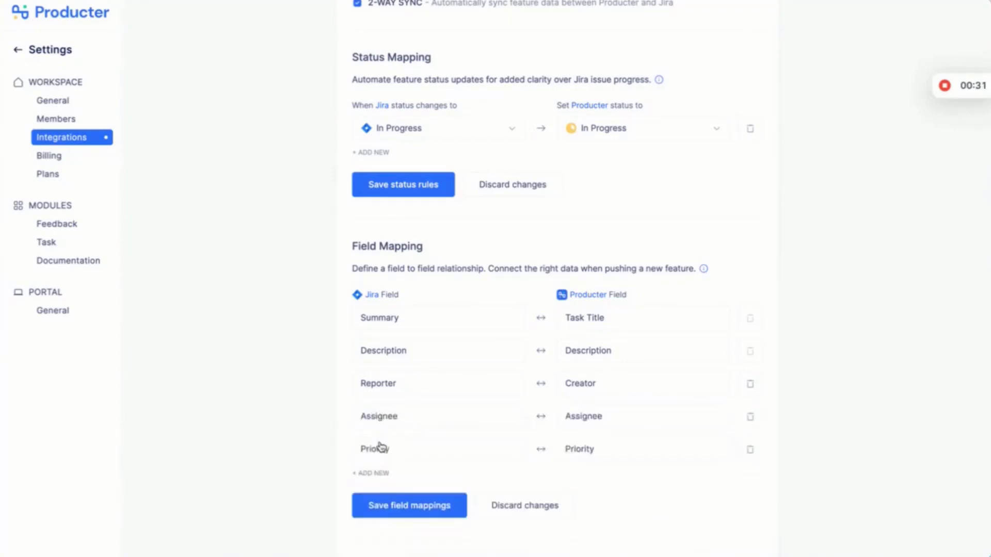
pyautogui.scroll(-3, 380, 444)
pyautogui.click(404, 401)
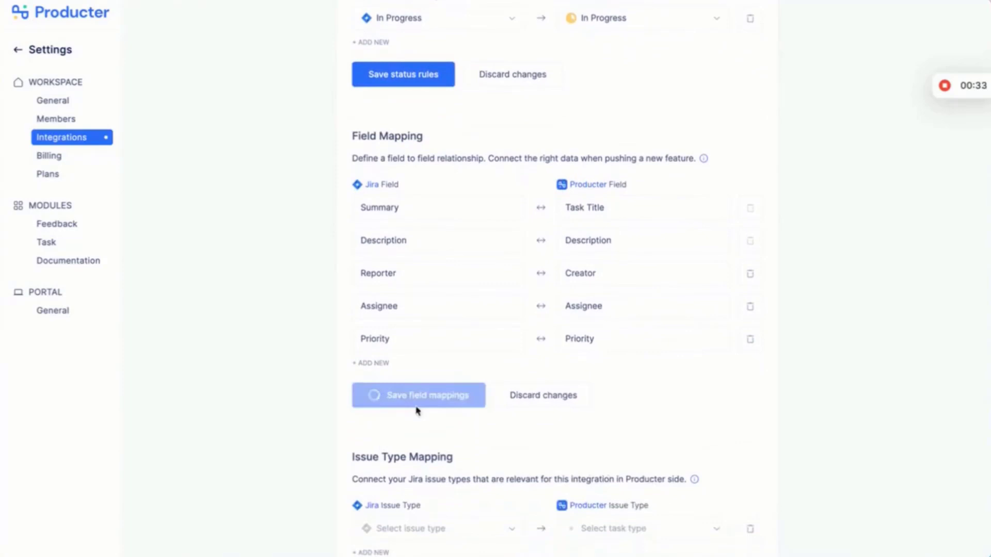
pyautogui.scroll(-2, 448, 449)
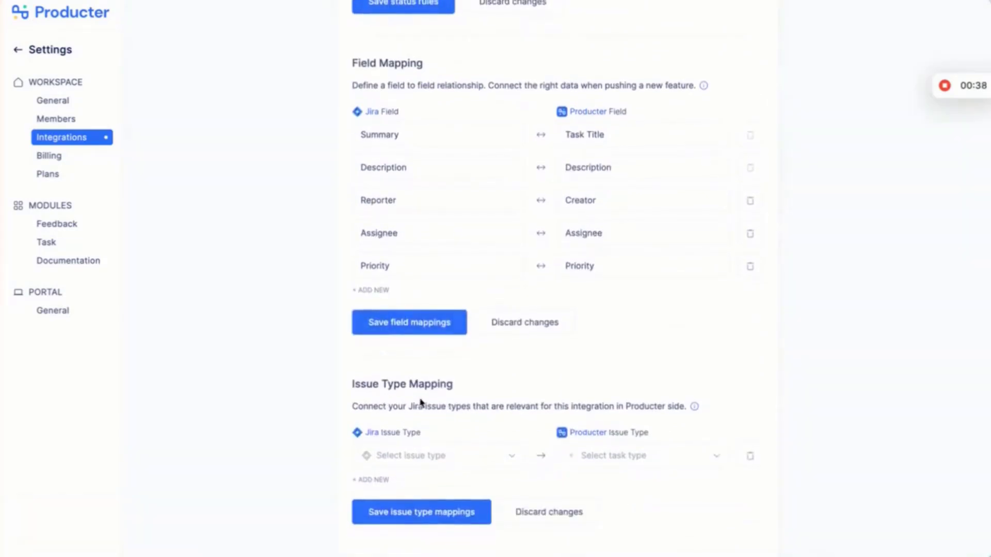
# Step: Map Jira issue type Bug to Producter type Bug Report
pyautogui.click(400, 463)
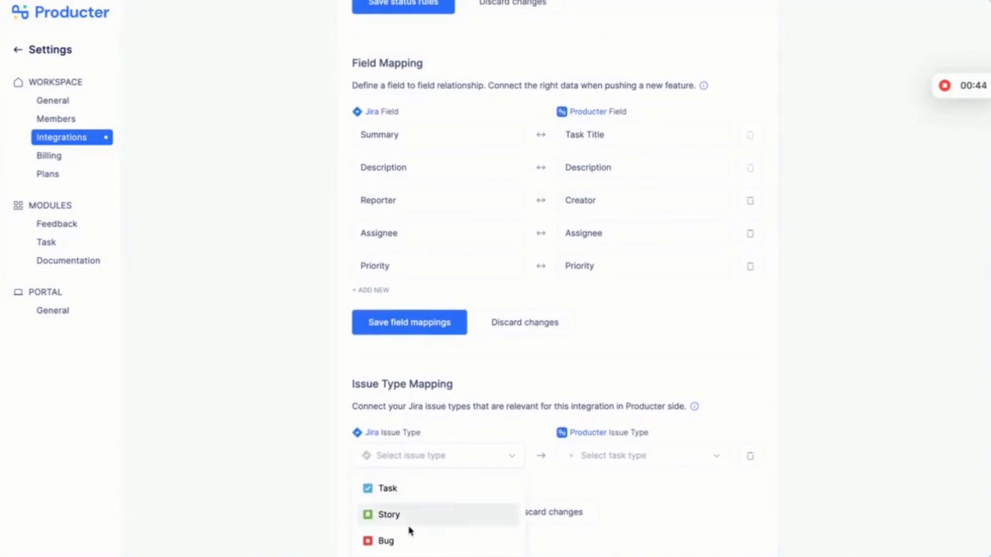
pyautogui.click(409, 539)
pyautogui.click(615, 463)
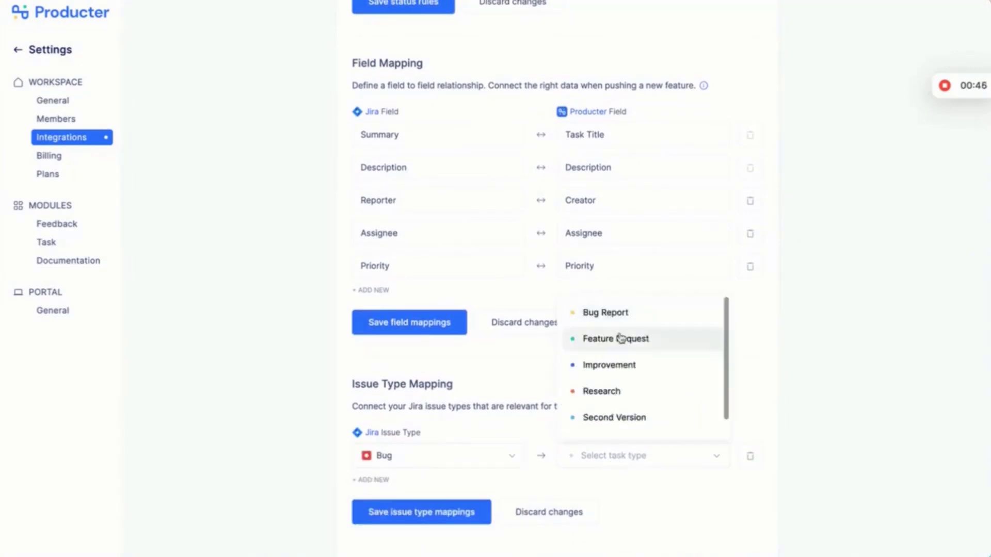
pyautogui.click(613, 314)
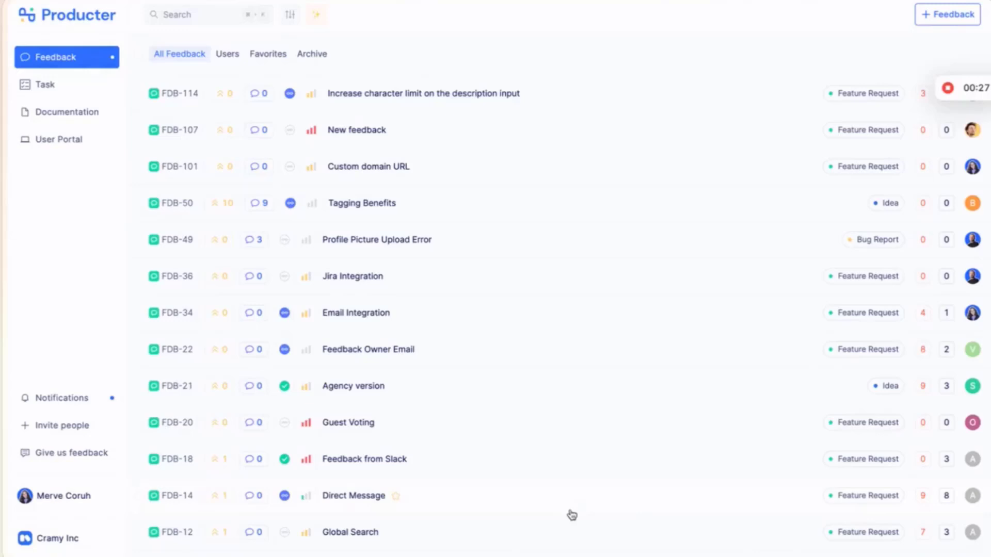
# Step: Find the Intercom integration task on the active sprint board and view its details
pyautogui.click(35, 85)
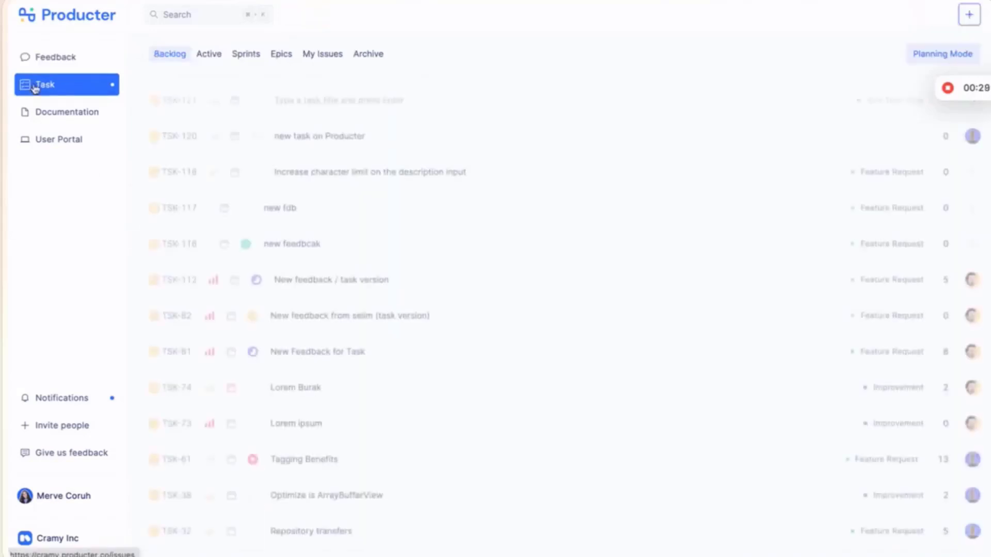
pyautogui.click(208, 56)
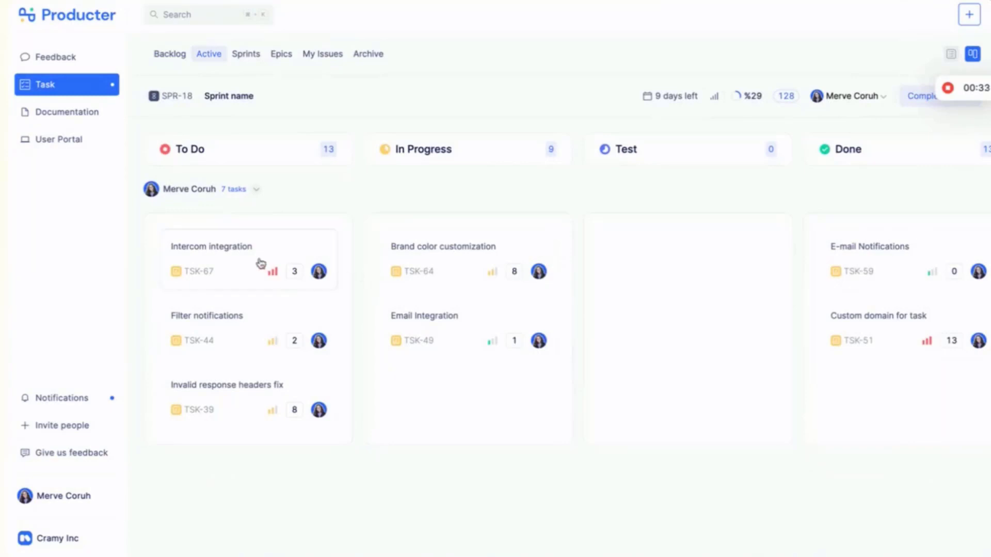
pyautogui.click(261, 261)
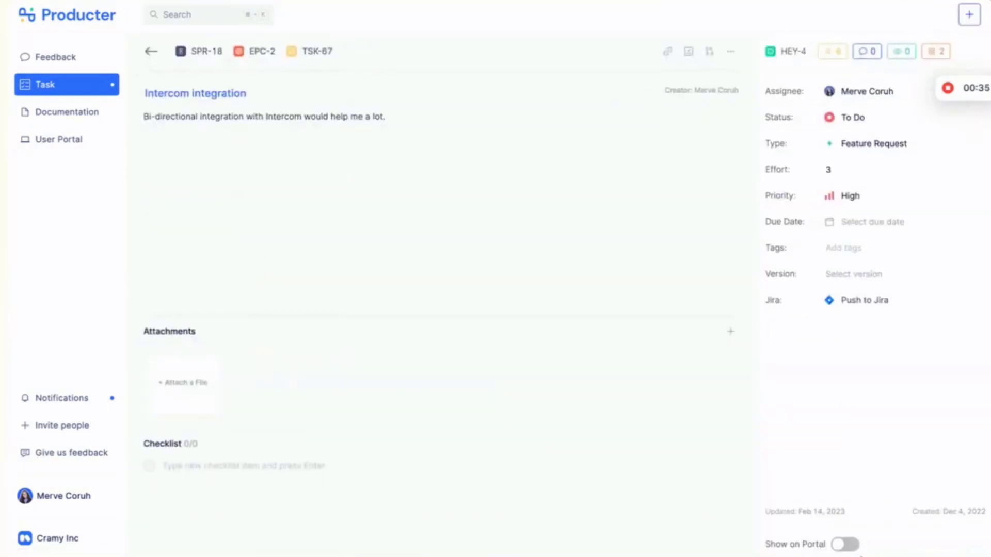
# Step: Publish the Intercom integration task to the user portal as a Feature Request
pyautogui.click(845, 545)
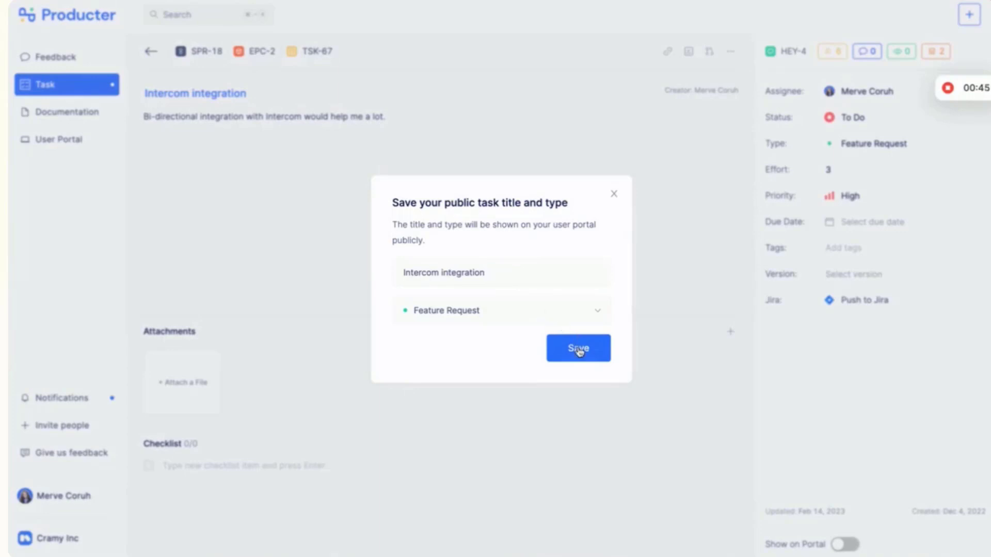
pyautogui.click(578, 350)
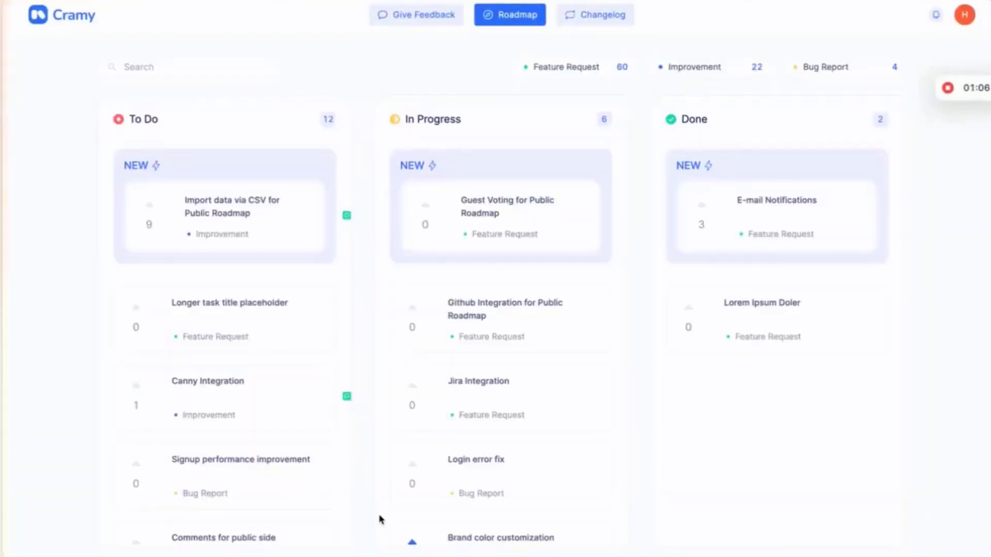
pyautogui.scroll(-3, 255, 468)
pyautogui.scroll(-4, 256, 466)
# Step: Move from the public roadmap to Cramy's Give Feedback page
pyautogui.click(410, 19)
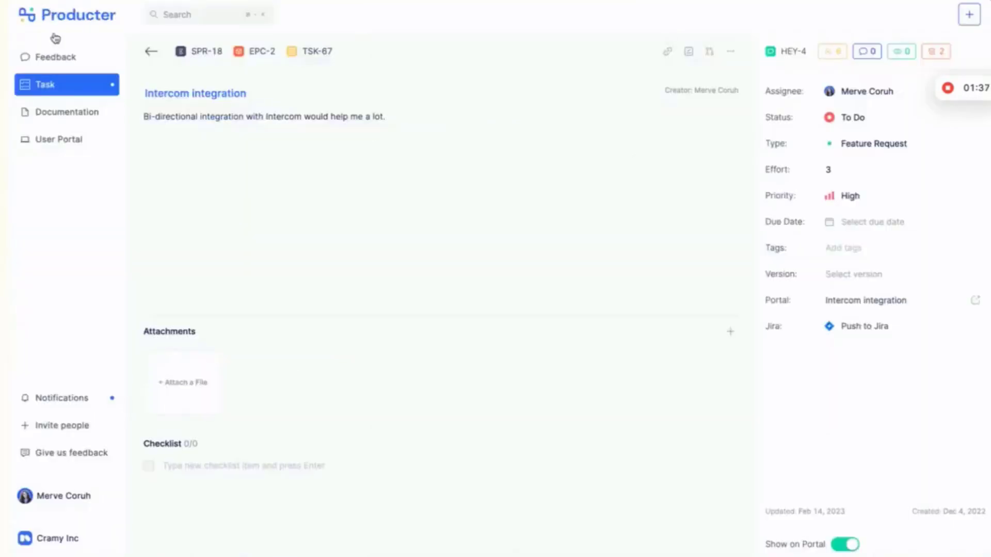
# Step: View the Custom domain URL feedback (FDB-101) from the All Feedback list
pyautogui.click(55, 58)
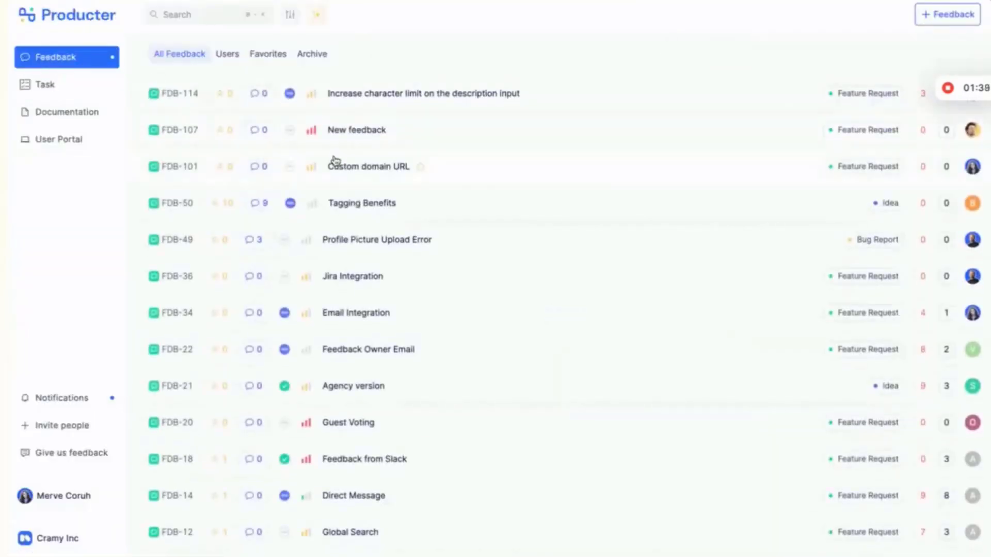
pyautogui.click(358, 175)
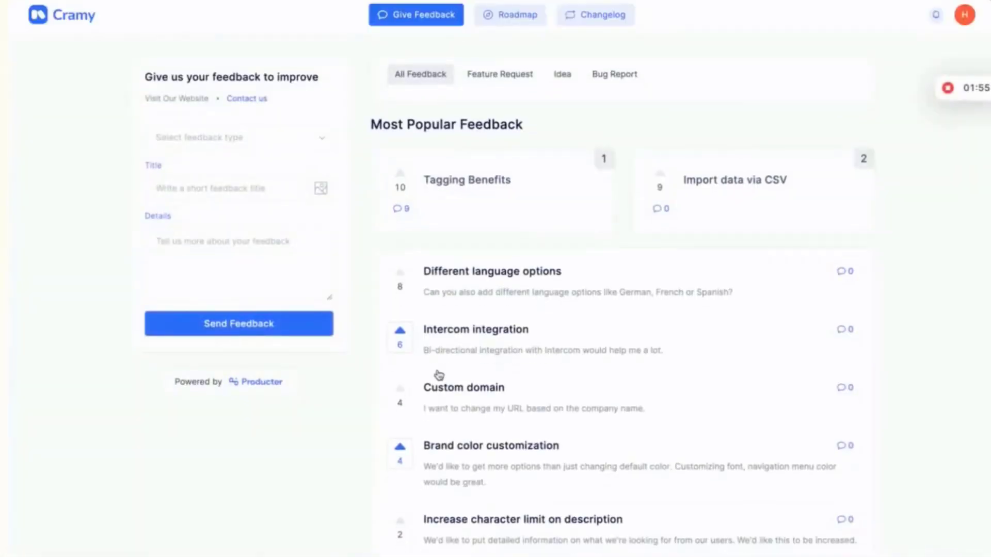
pyautogui.scroll(-1, 437, 375)
pyautogui.scroll(-1, 437, 375)
pyautogui.scroll(-1, 438, 376)
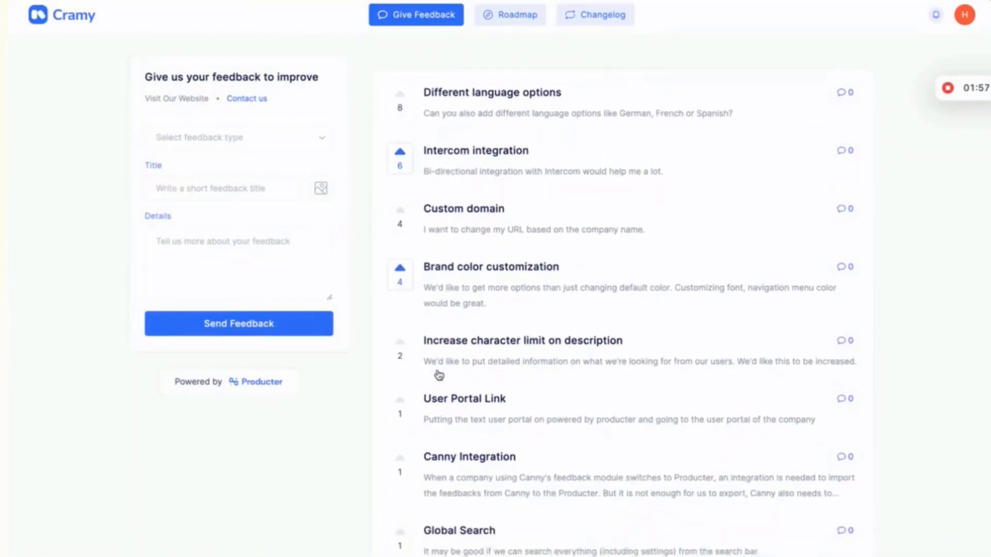